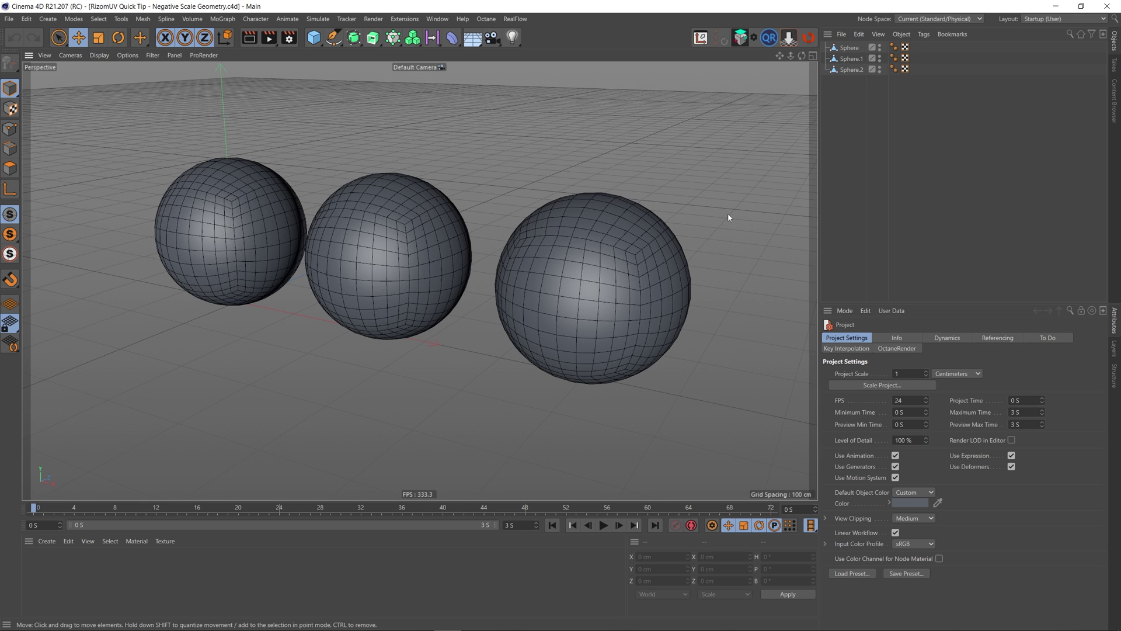
# Step: Select Sphere, Sphere.1 and Sphere.2 and send them to RizomUV via the bridge icon
pyautogui.moveTo(862, 88); pyautogui.dragTo(847, 50)
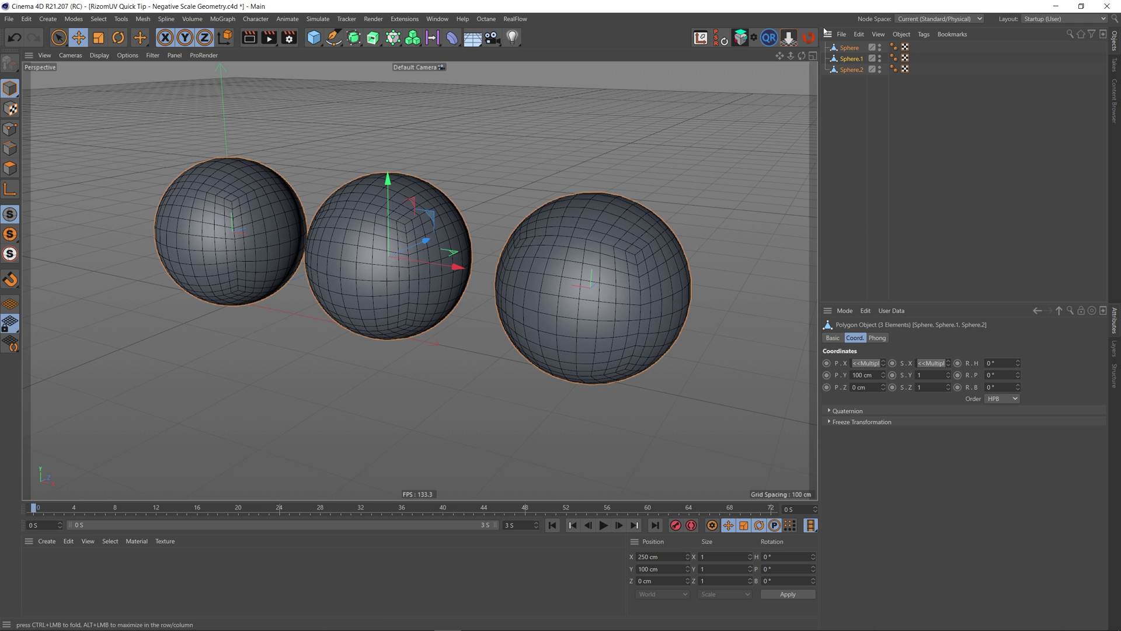
pyautogui.click(810, 39)
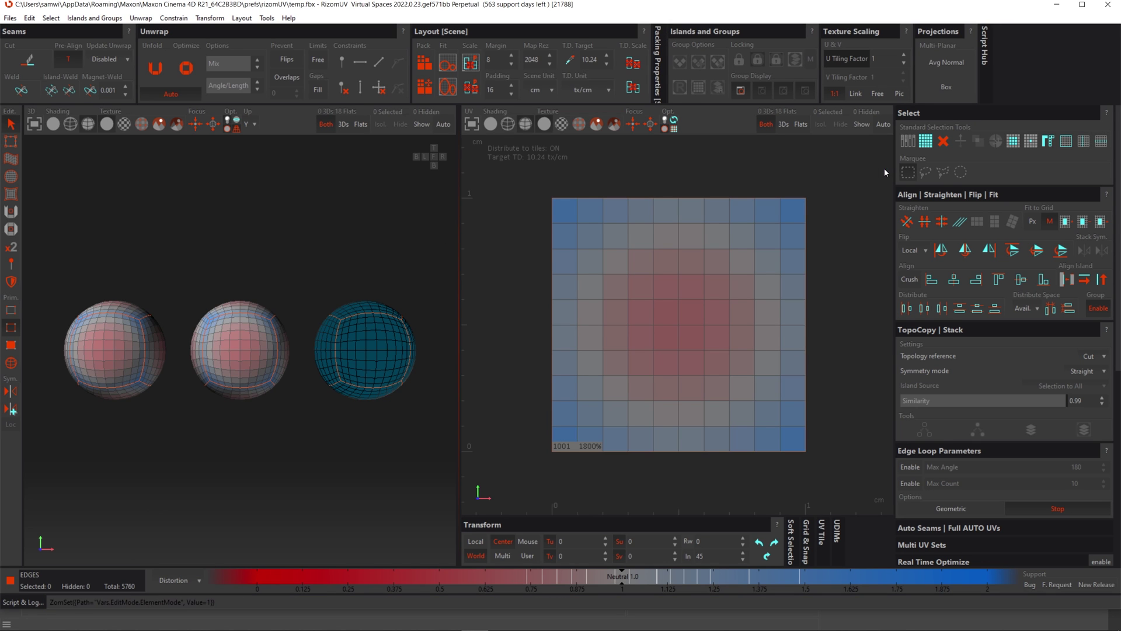
# Step: Orbit around the spheres, then optimize (O) and pack (P) their UV islands
pyautogui.moveTo(308, 259)
pyautogui.mouseDown(button='middle')
pyautogui.moveTo(263, 290)
pyautogui.moveTo(301, 271)
pyautogui.mouseUp(button='middle')
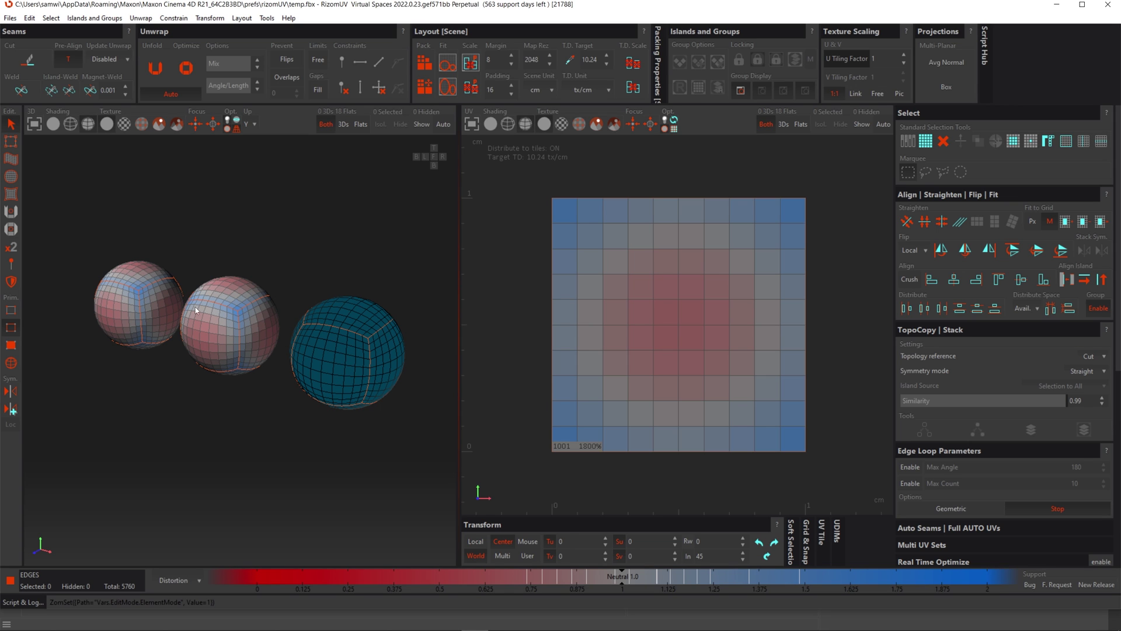
pyautogui.press('o')
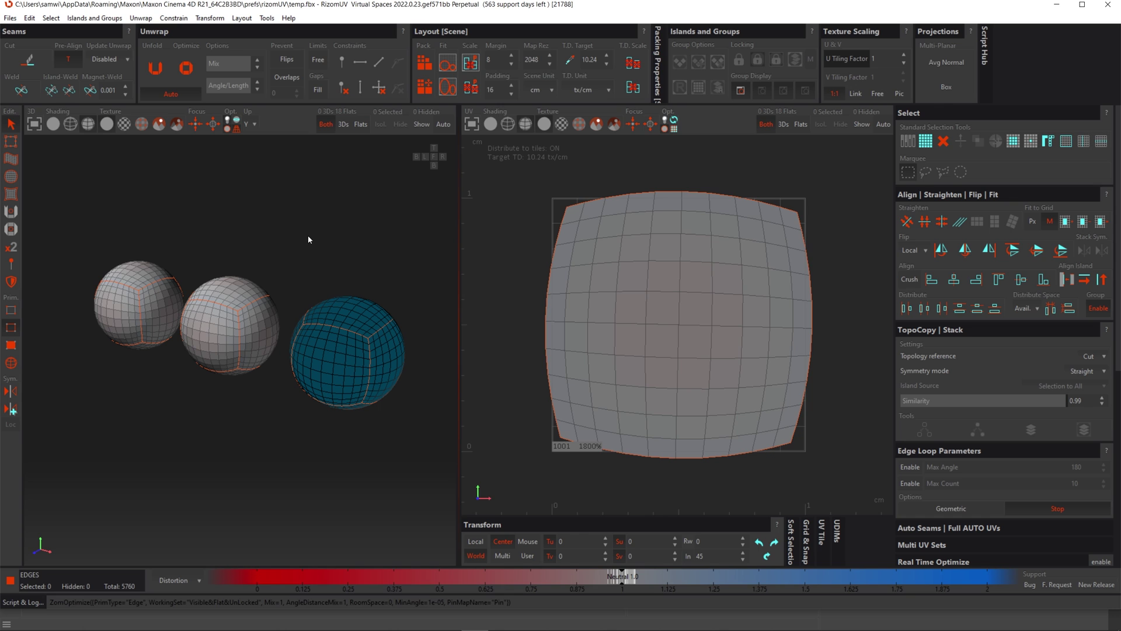
pyautogui.press('p')
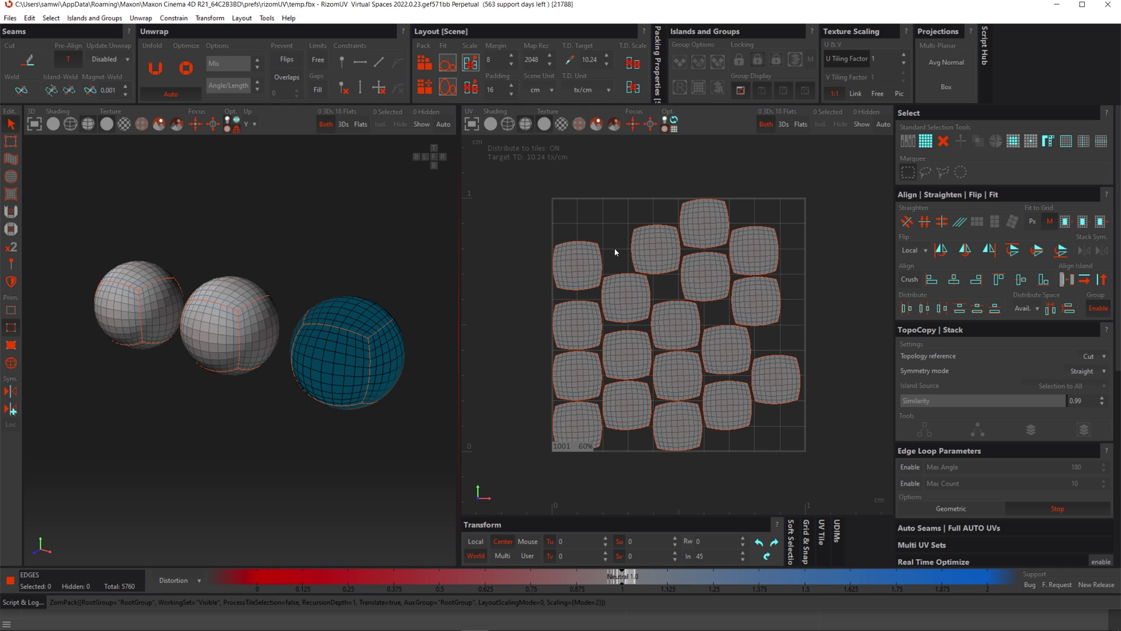
# Step: Quit RizomUV without saving, then select every polygon of Sphere.2 in Polygons mode
pyautogui.click(1108, 4)
pyautogui.click(584, 308)
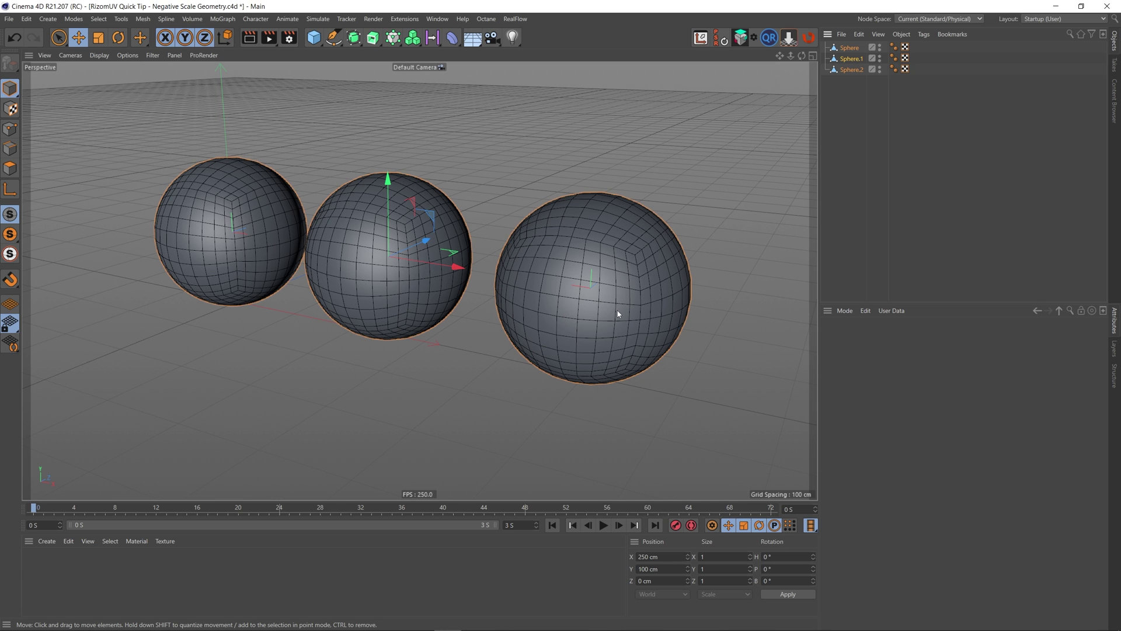
pyautogui.click(852, 70)
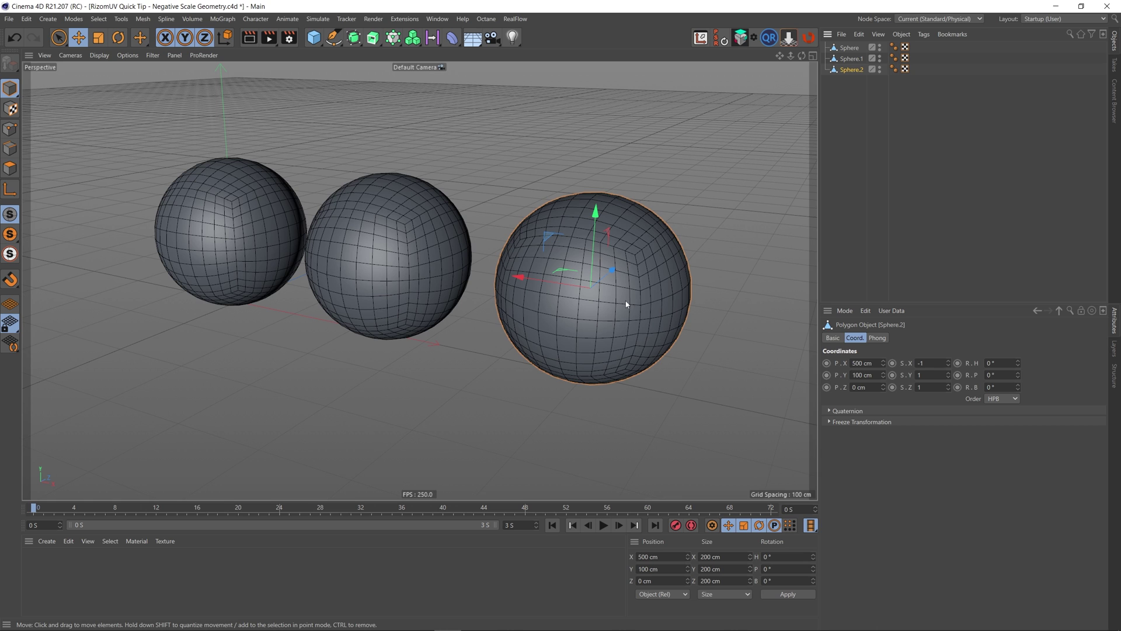
pyautogui.click(10, 168)
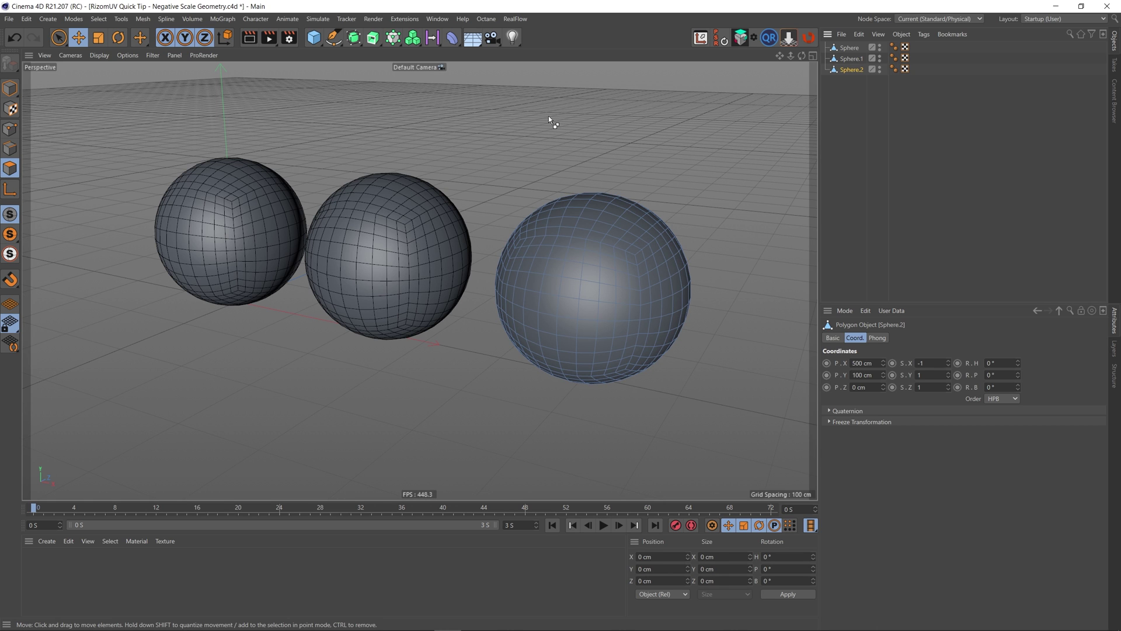
pyautogui.hotkey('ctrl', 'a')
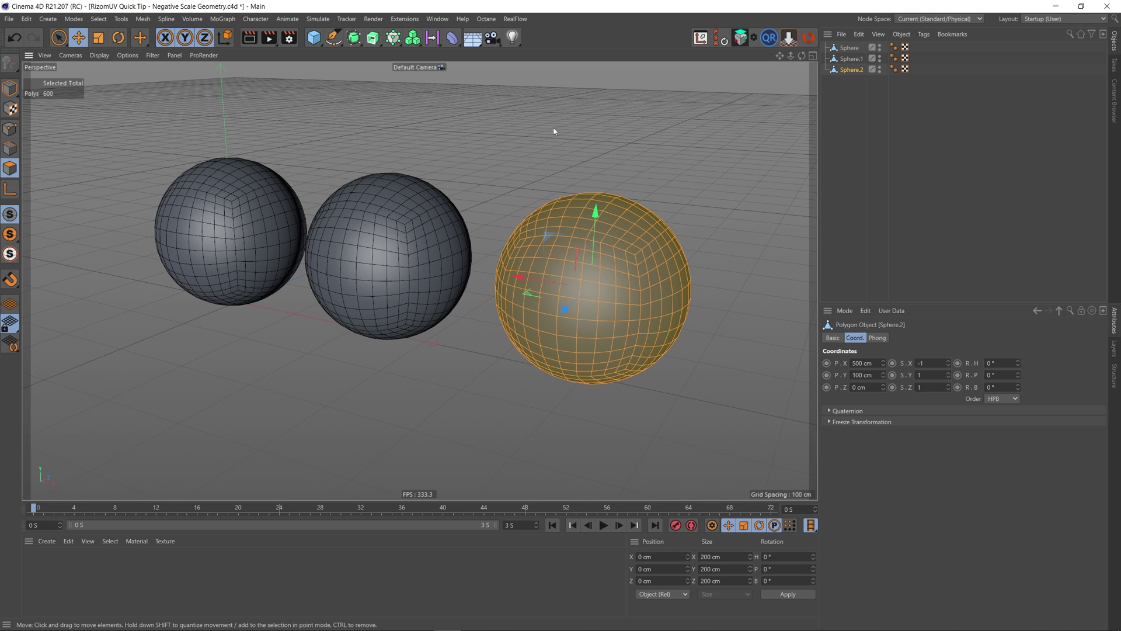
pyautogui.scroll(6, 601, 274)
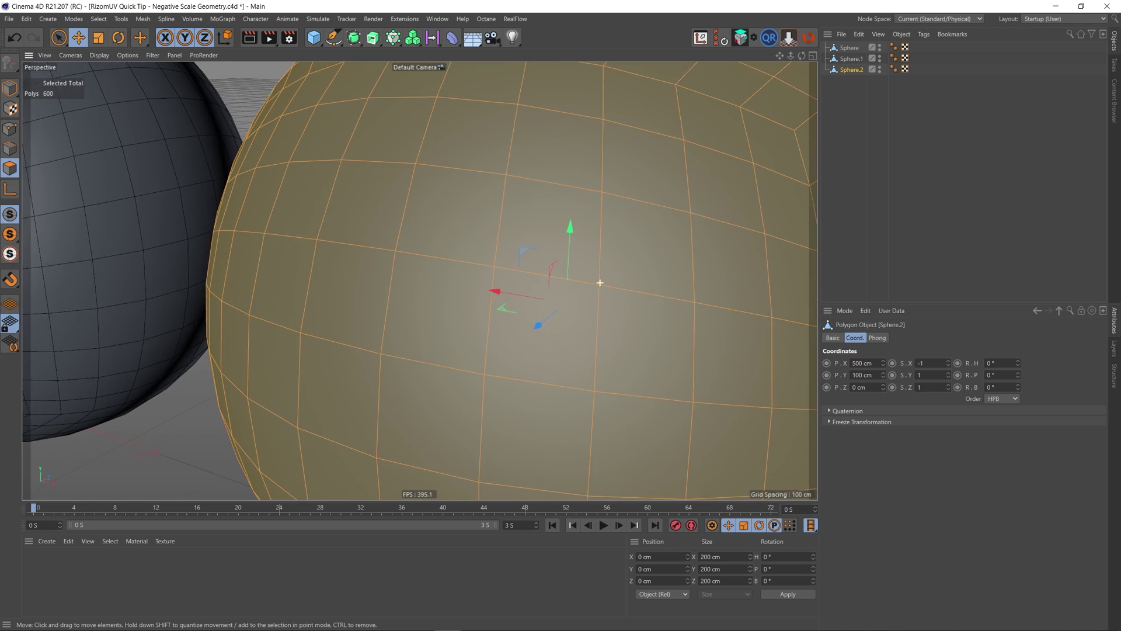
pyautogui.scroll(10, 600, 283)
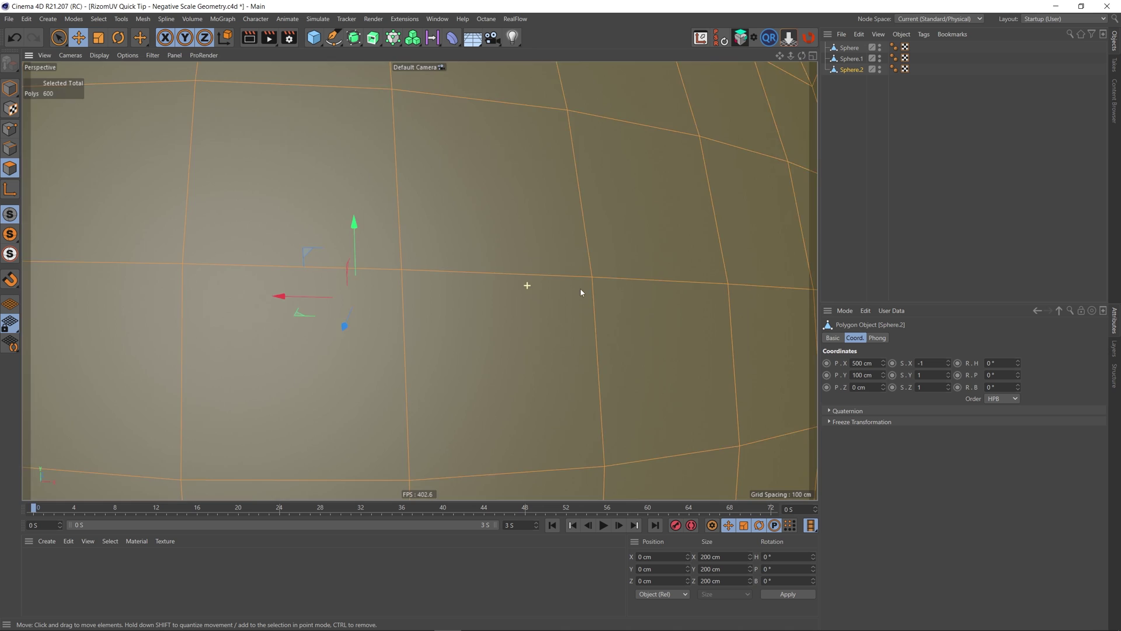
pyautogui.scroll(4, 686, 270)
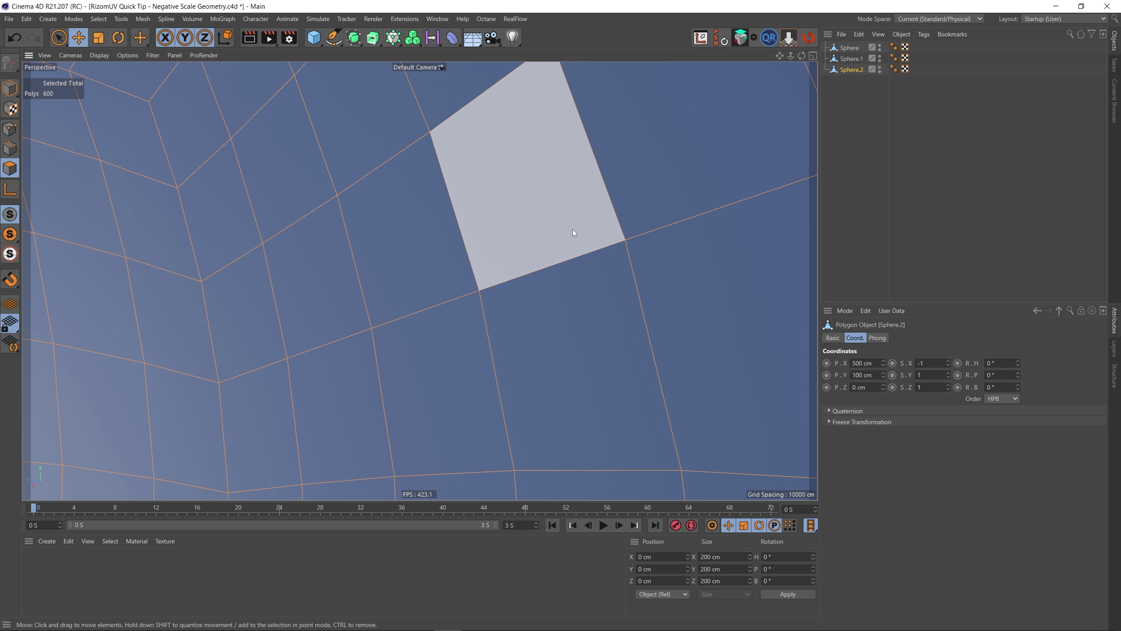
pyautogui.scroll(-15, 580, 228)
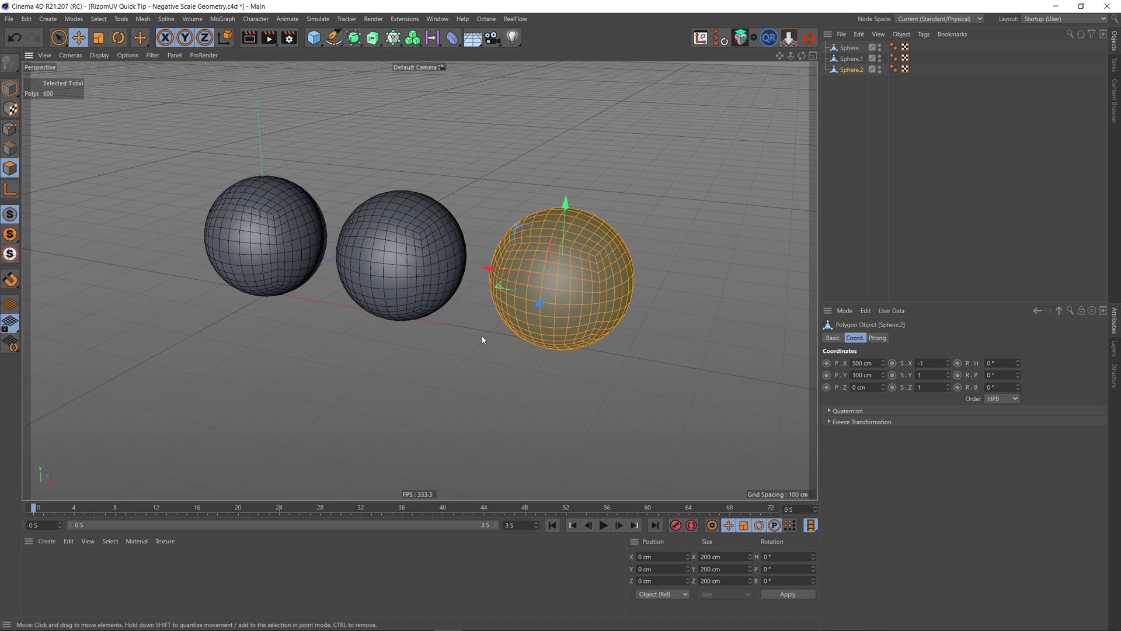
# Step: Deselect Sphere.2's polygons, return to Model mode and select the left sphere, Sphere
pyautogui.click(95, 204)
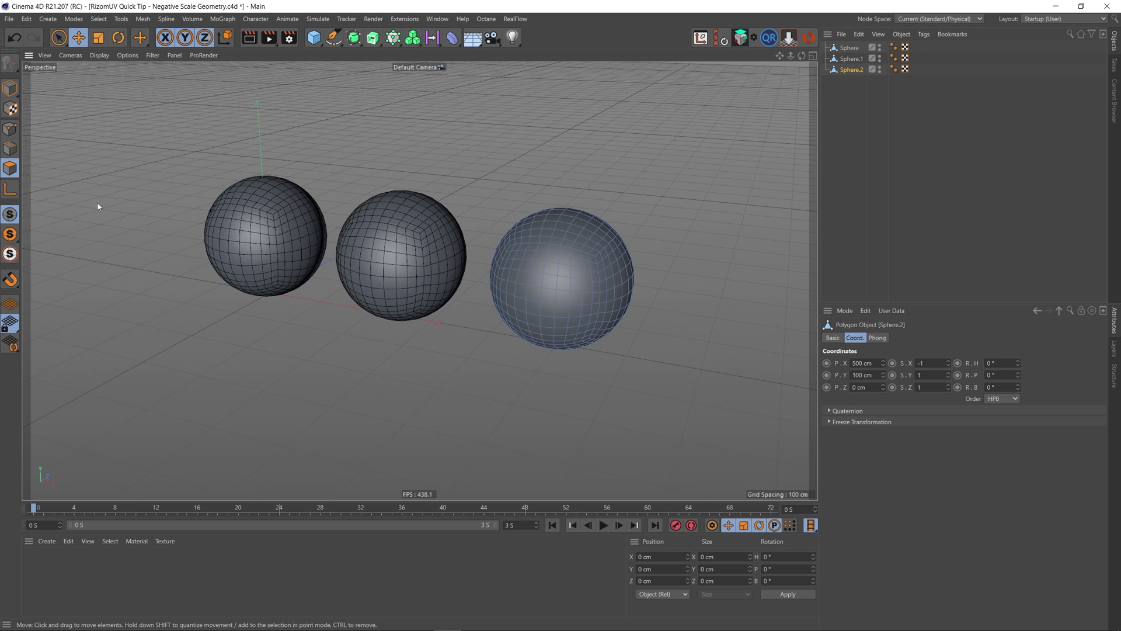
pyautogui.click(10, 88)
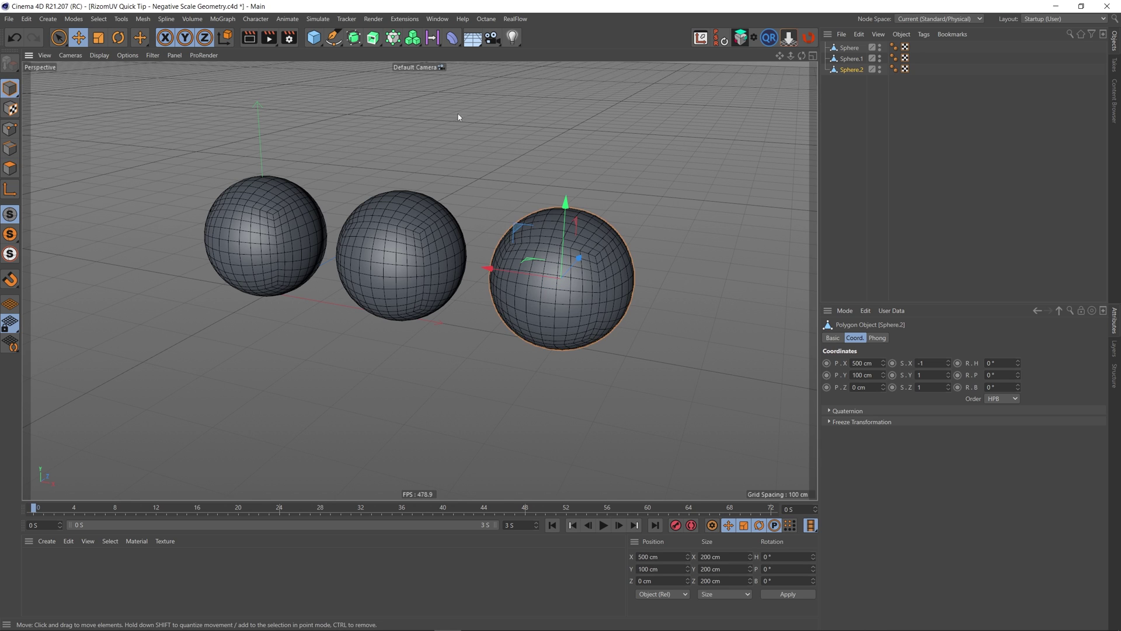
pyautogui.click(242, 283)
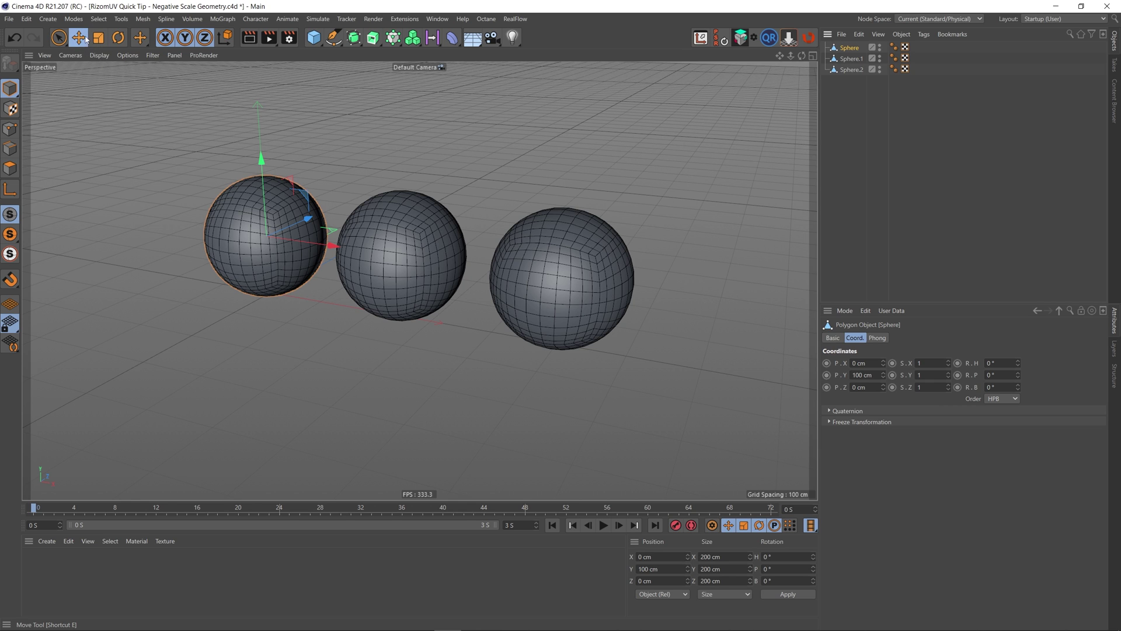
# Step: Lock Sphere's Coord attributes, trial-shrink it with the Scale tool, then undo once
pyautogui.click(98, 39)
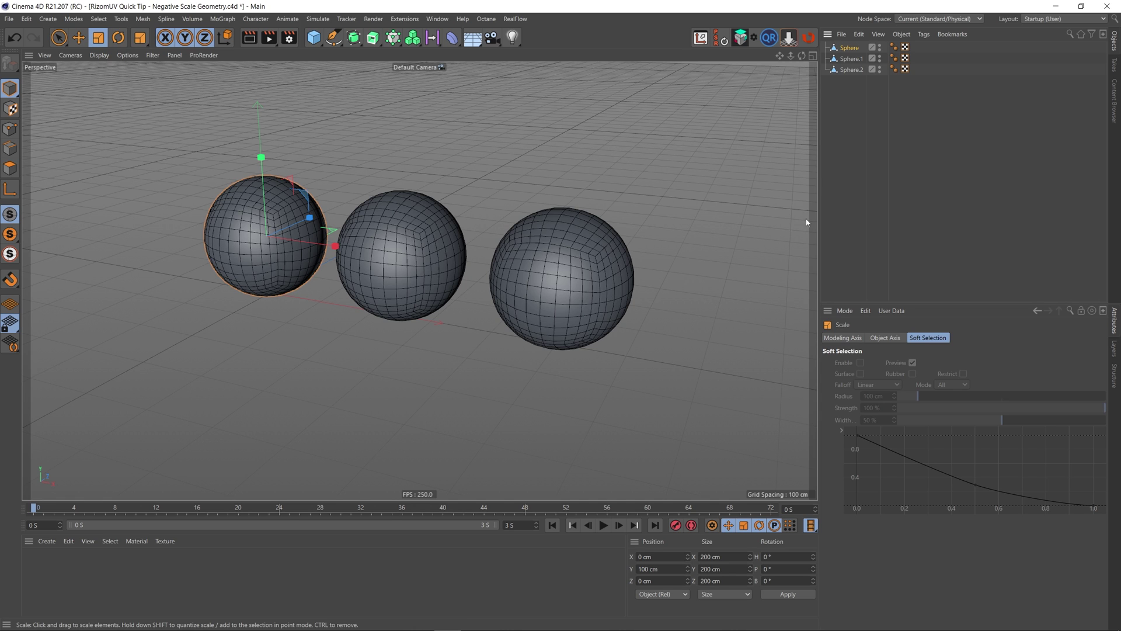
pyautogui.click(1037, 311)
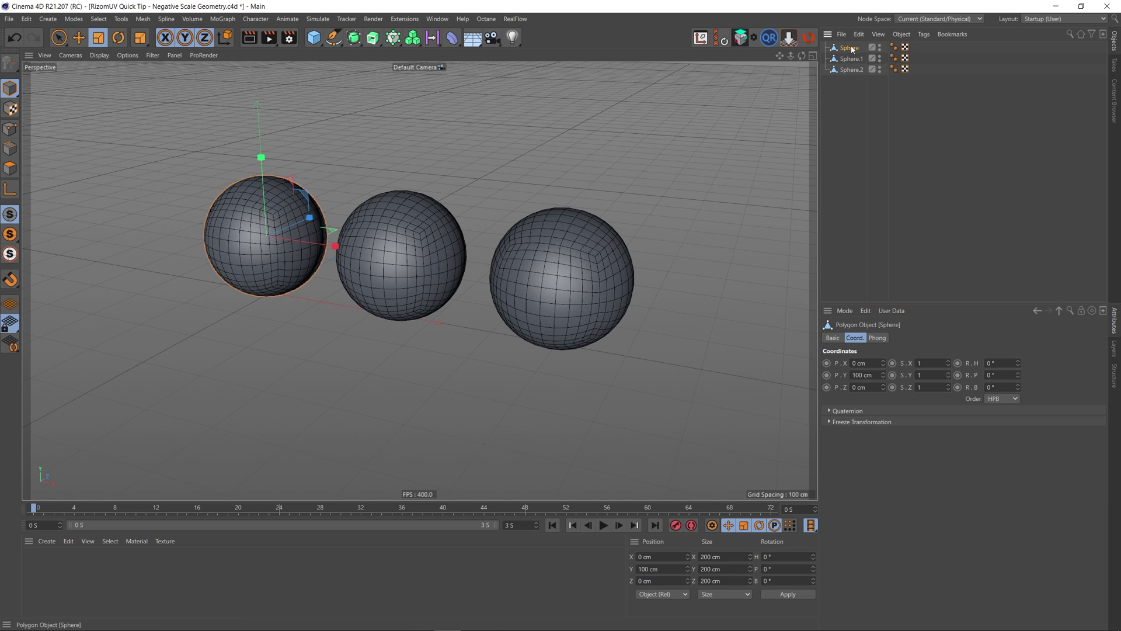
pyautogui.click(1081, 311)
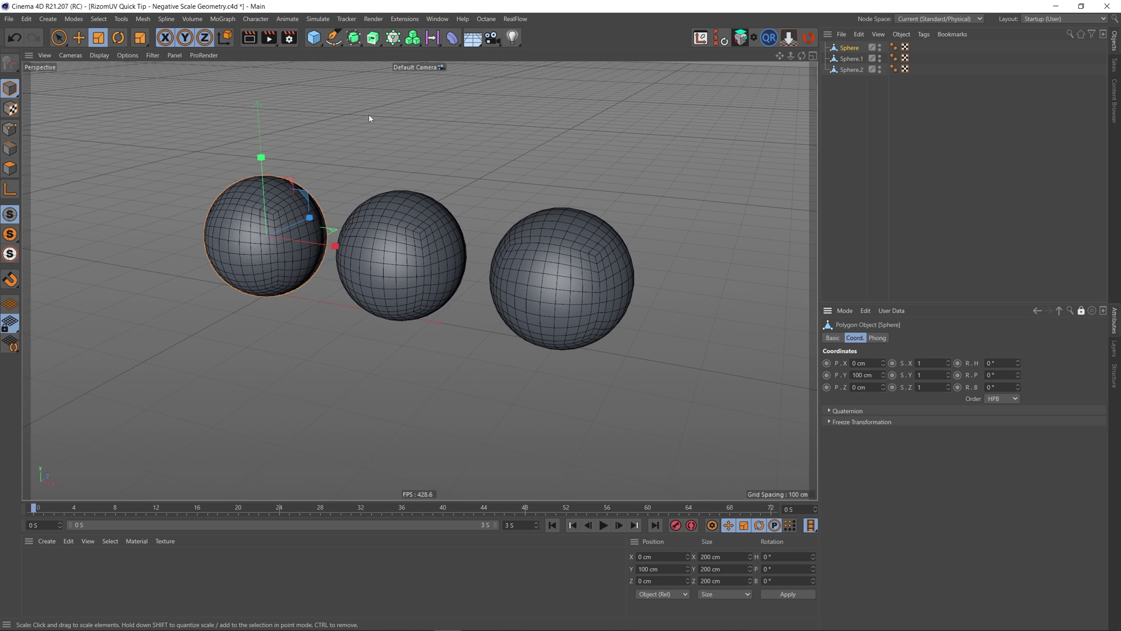
pyautogui.moveTo(412, 118); pyautogui.dragTo(361, 197)
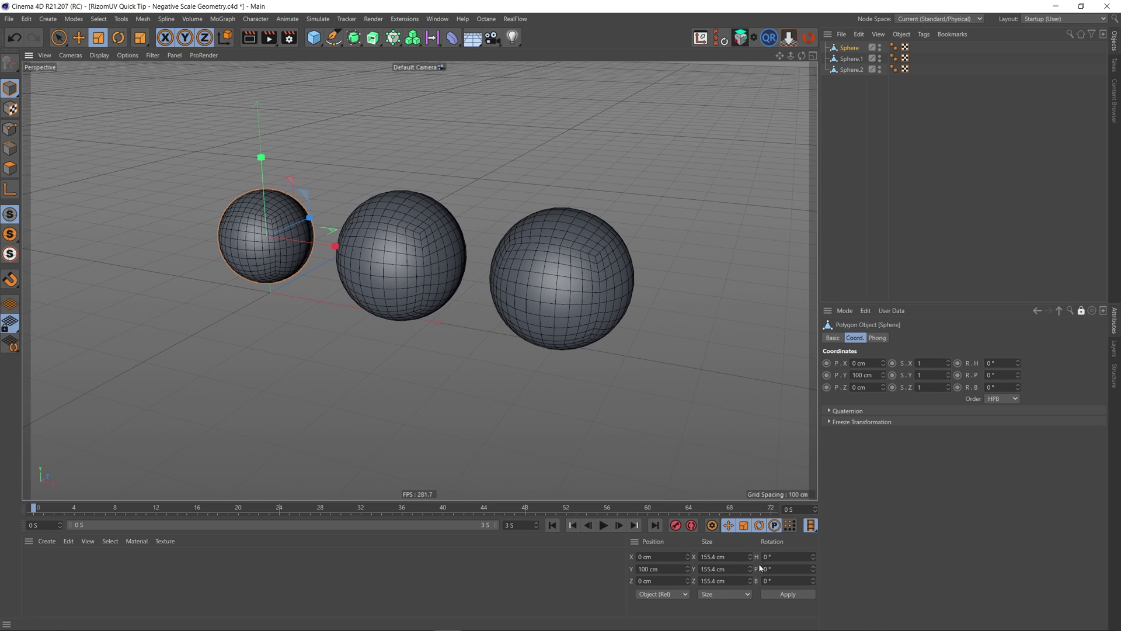
pyautogui.moveTo(383, 150); pyautogui.dragTo(475, 177)
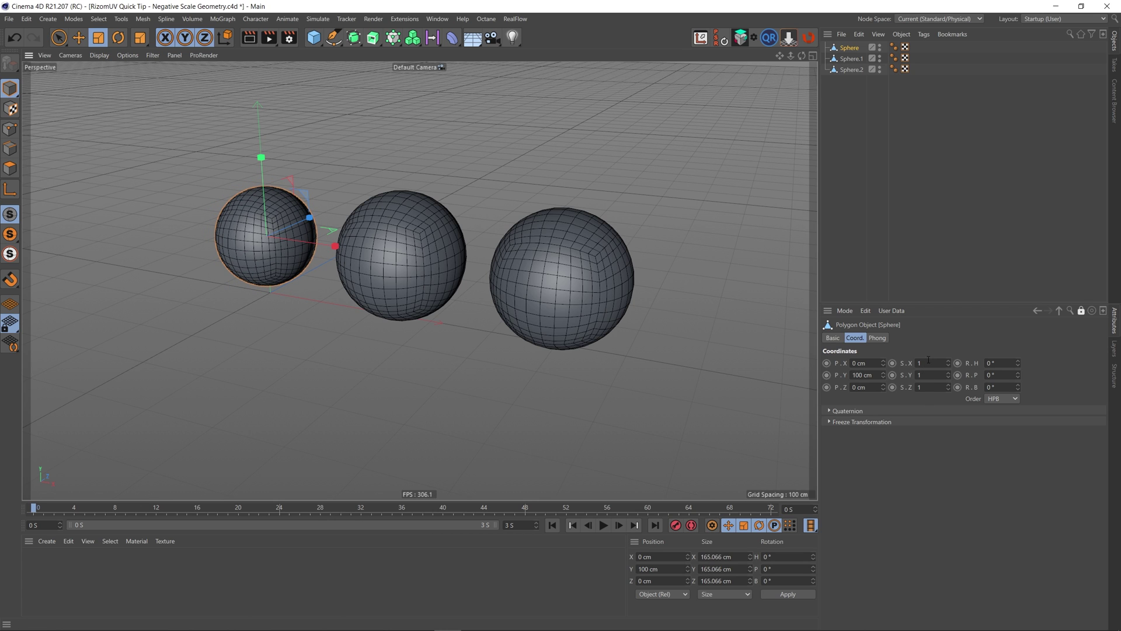
pyautogui.hotkey('ctrl', 'z')
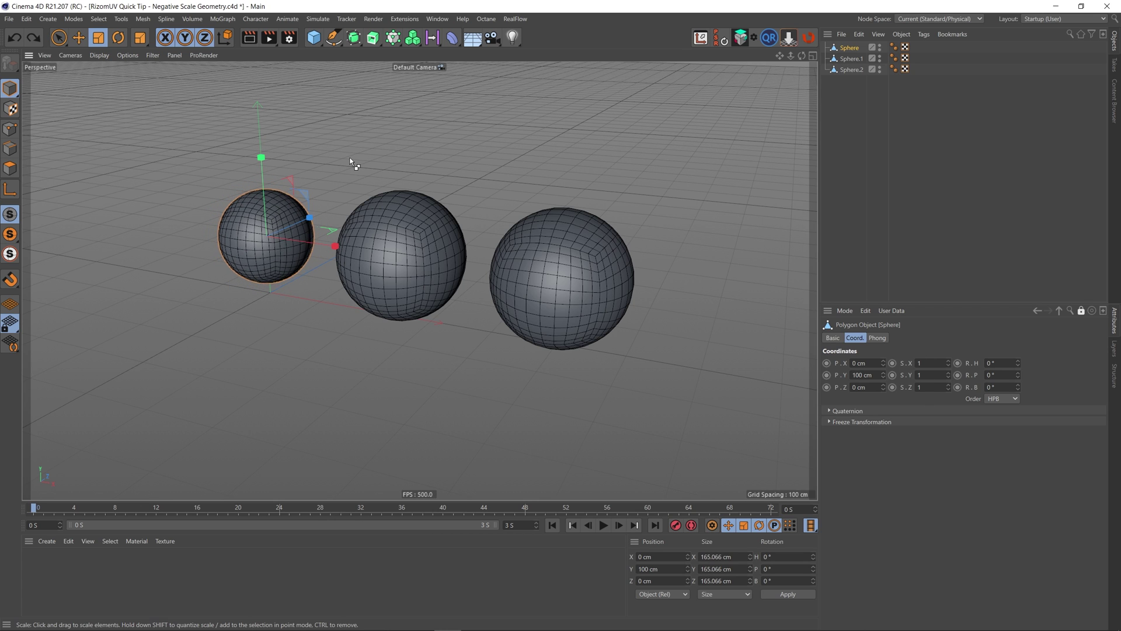
# Step: Undo Sphere back to 200 cm and select Sphere.2 to check its -1 X scale
pyautogui.hotkey('ctrl', 'z')
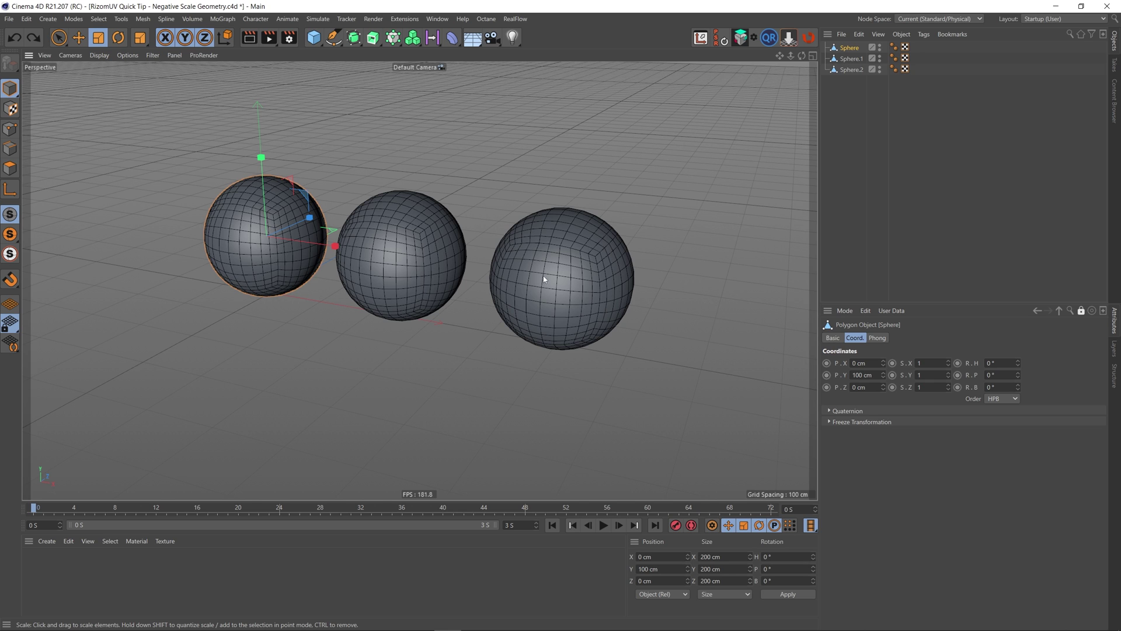
pyautogui.click(850, 69)
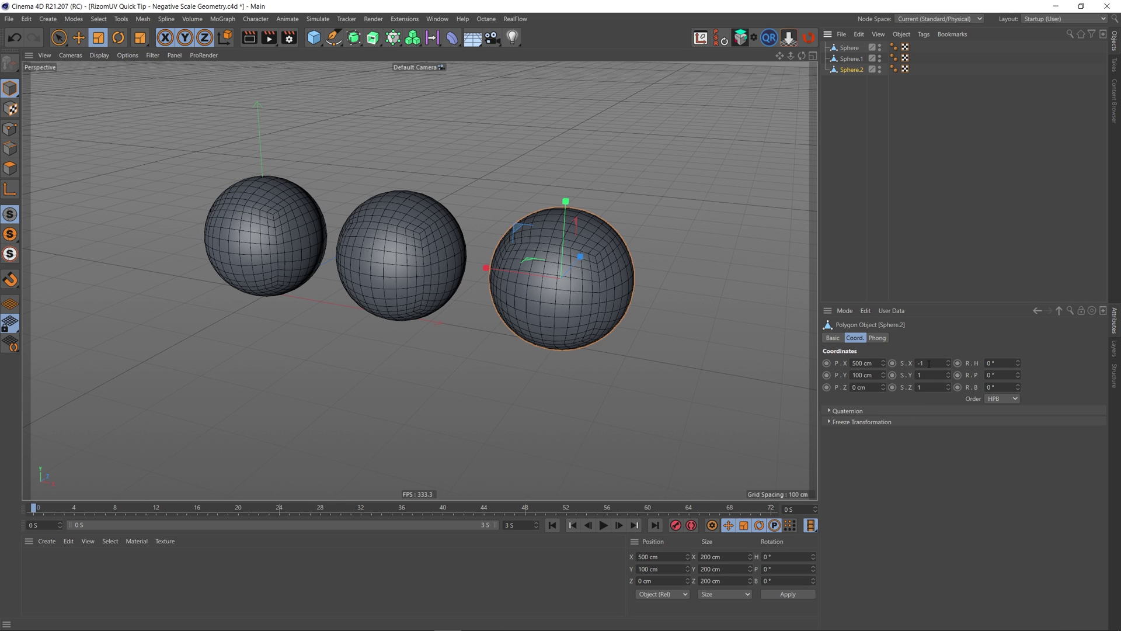
# Step: Select all of Sphere.2's polygons and set its S.X scale to 1
pyautogui.click(12, 170)
pyautogui.hotkey('ctrl', 'a')
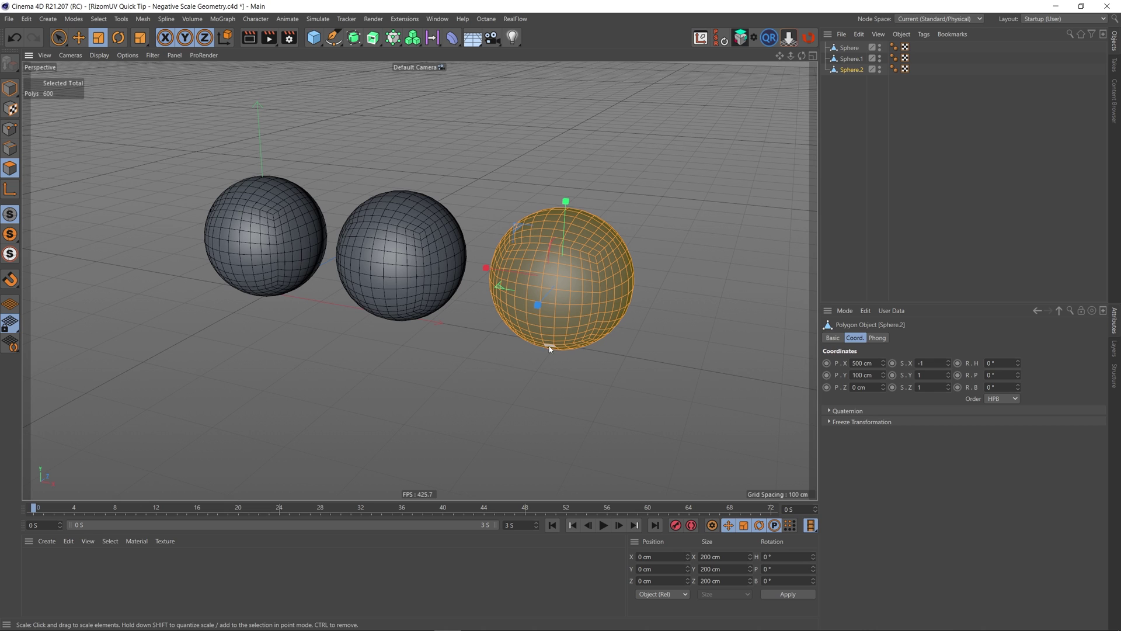
pyautogui.doubleClick(920, 363)
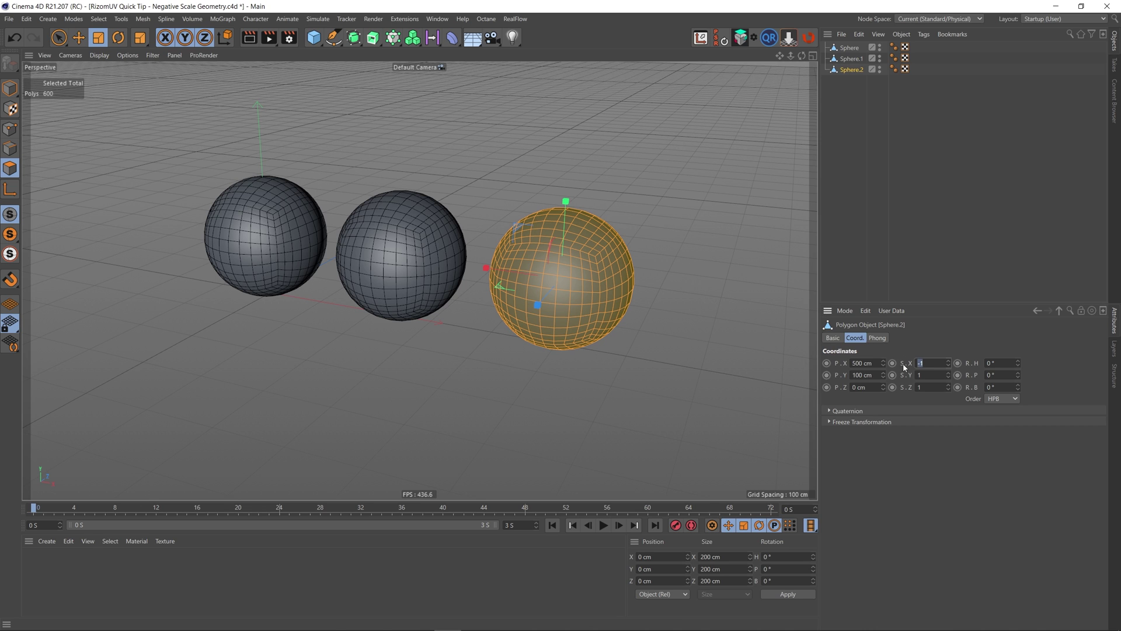
pyautogui.press('Return')
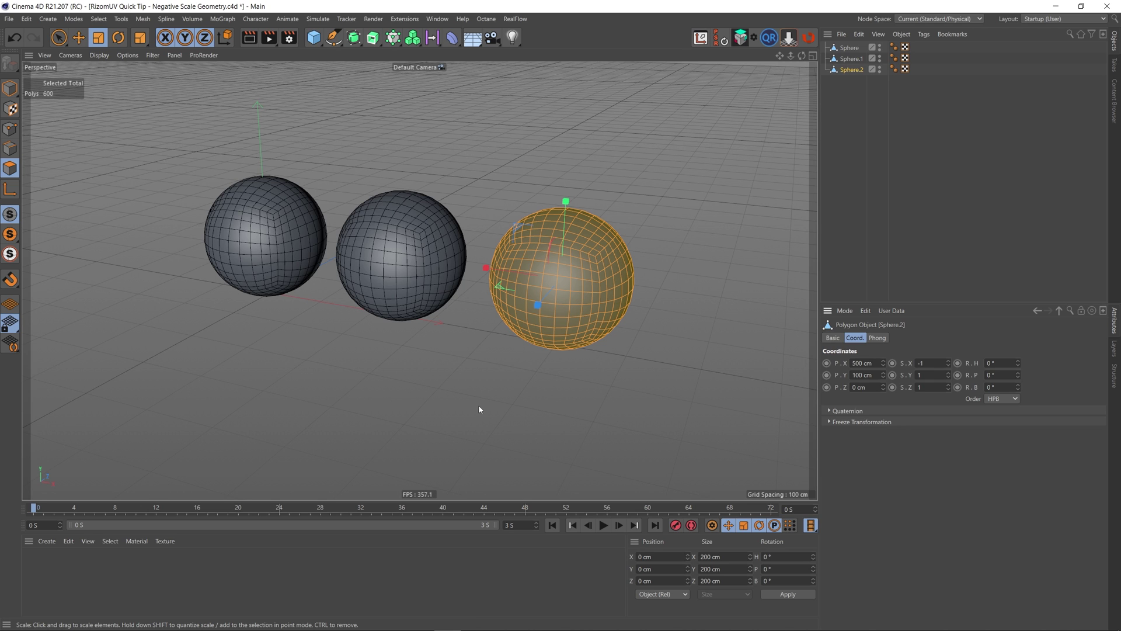
pyautogui.doubleClick(939, 364)
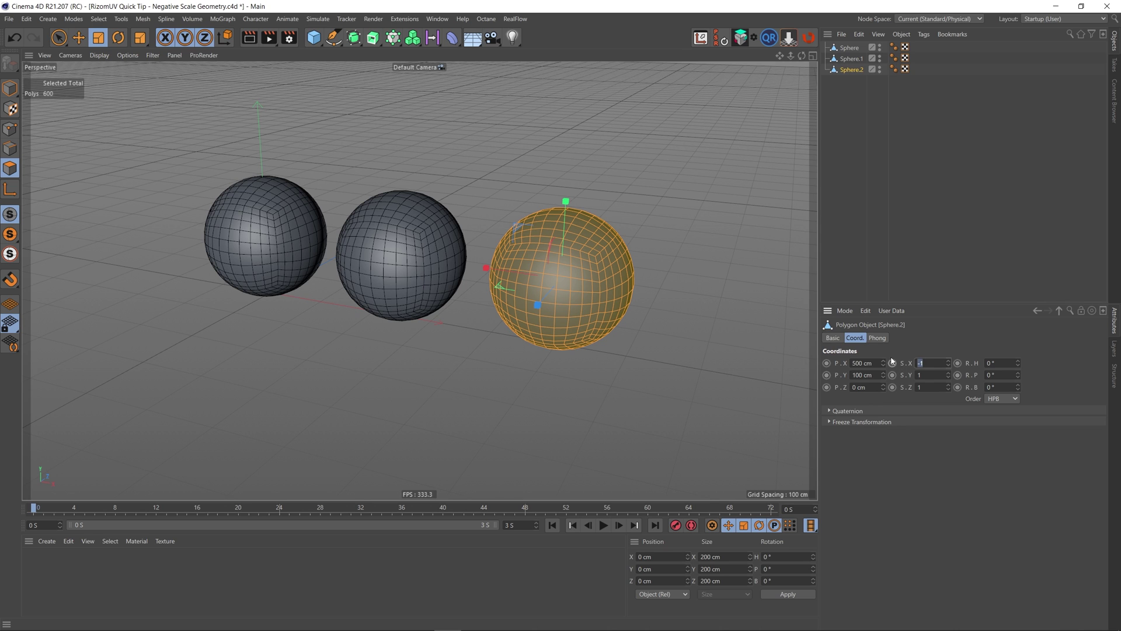
pyautogui.write('1')
pyautogui.press('Return')
# Step: Back in Model mode, send all three spheres to RizomUV again
pyautogui.click(668, 352)
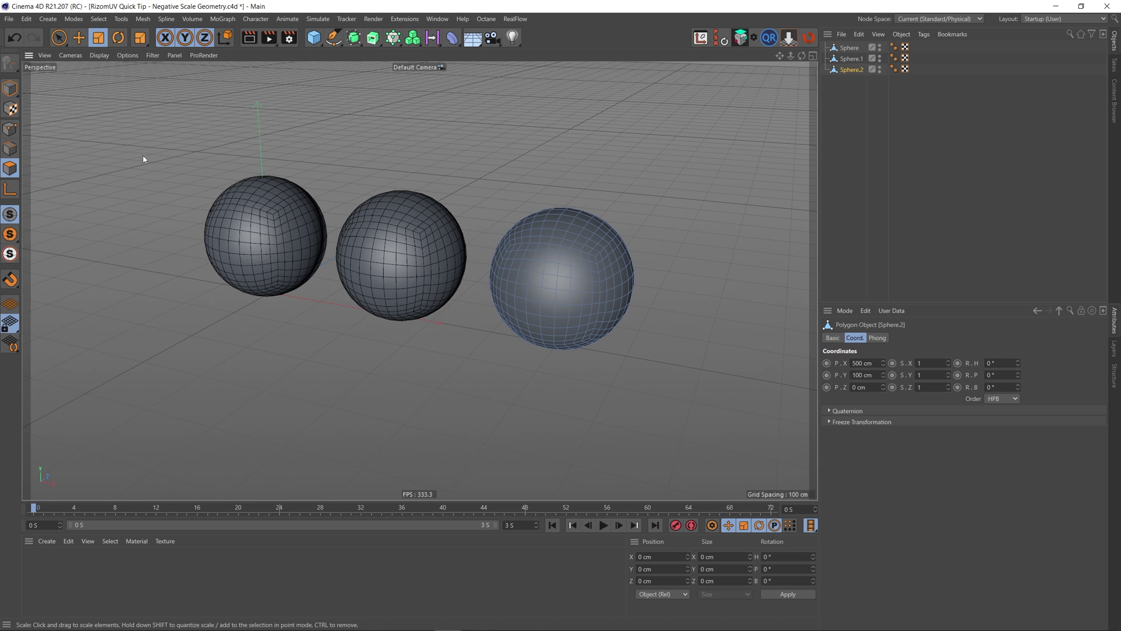
pyautogui.click(10, 88)
pyautogui.moveTo(860, 99); pyautogui.dragTo(836, 44)
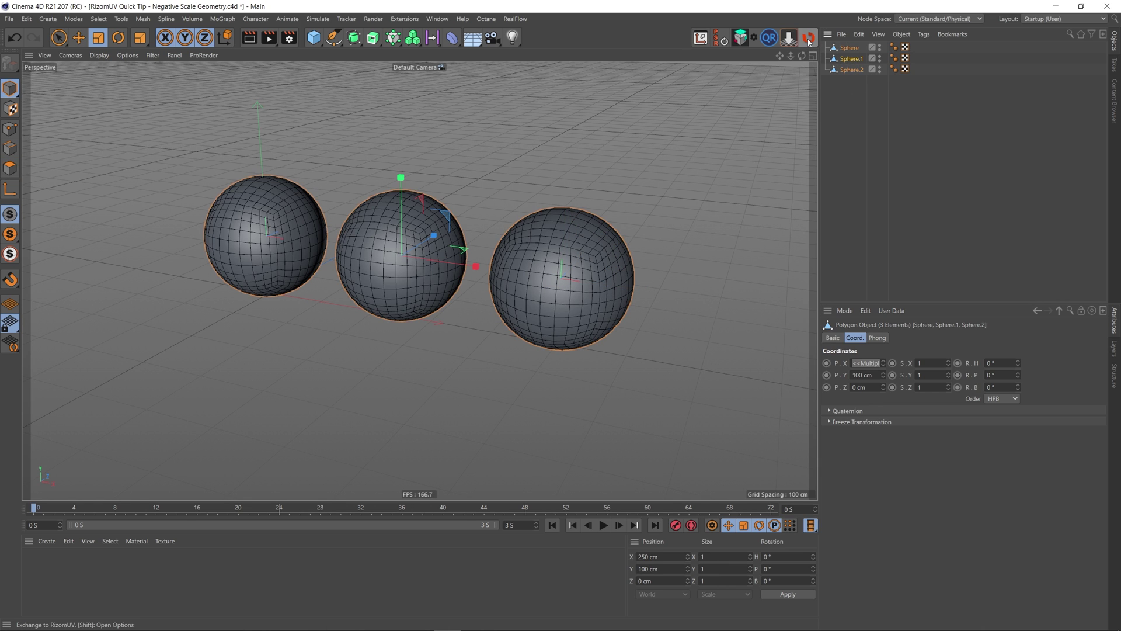
pyautogui.click(733, 187)
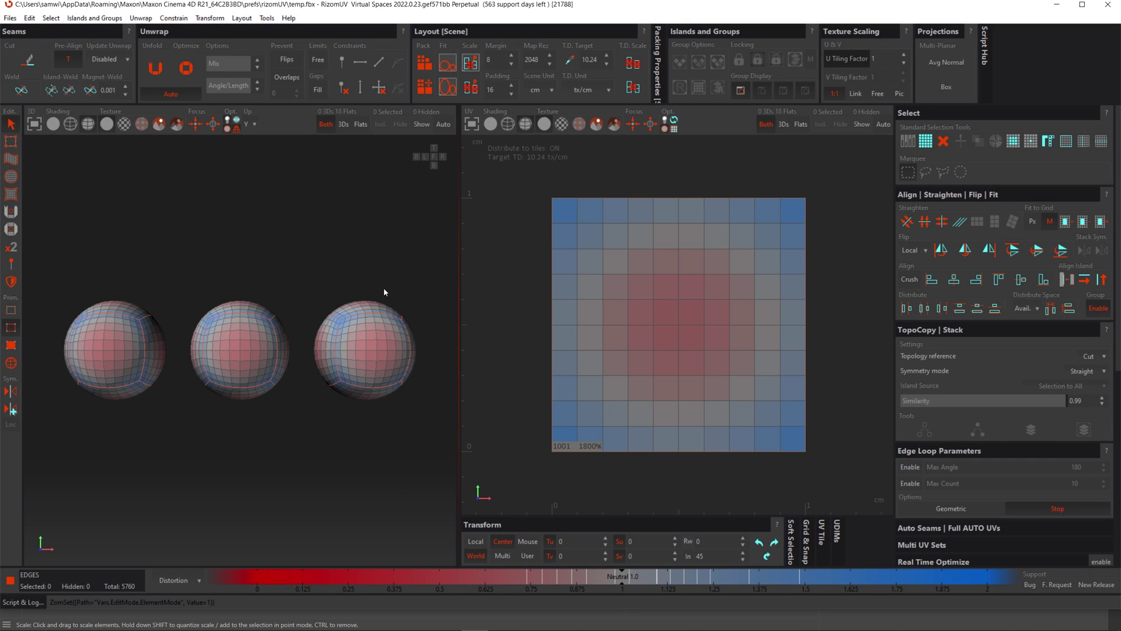
# Step: Orbit RizomUV's 3D view to confirm all three spheres show front-facing shading
pyautogui.moveTo(385, 292); pyautogui.dragTo(335, 294, button='middle')
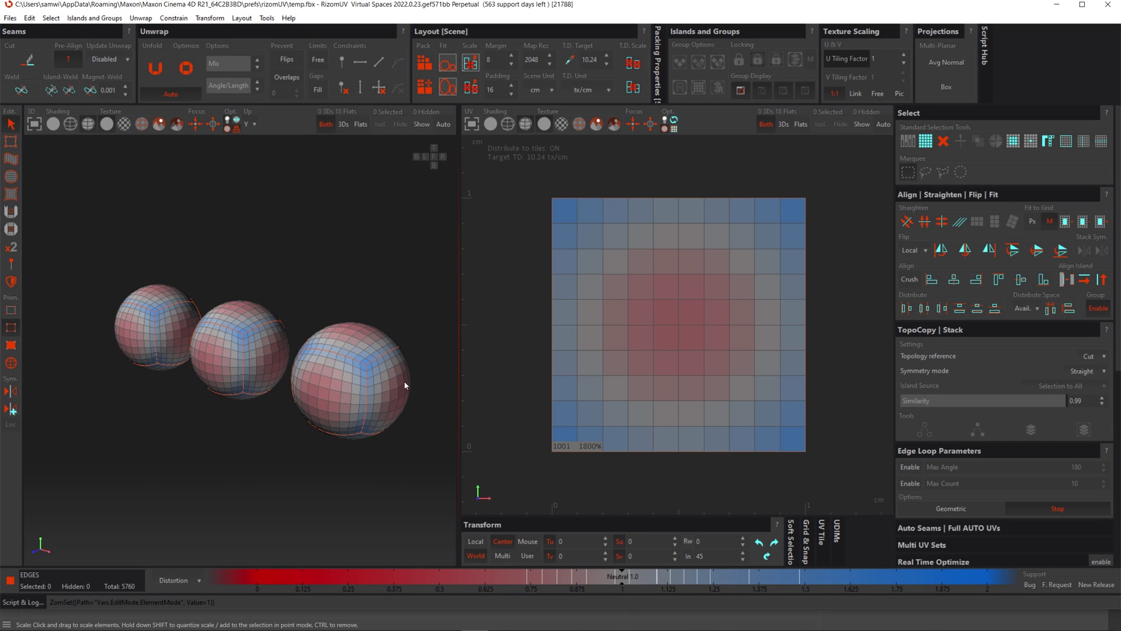